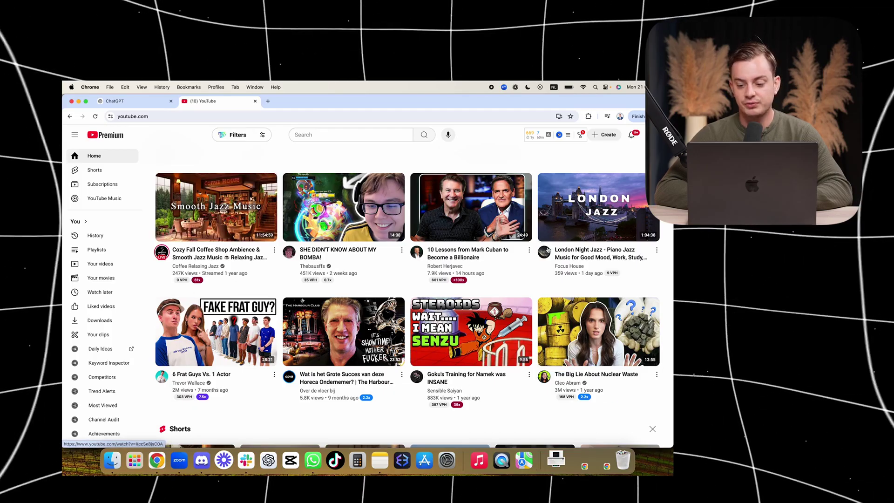
Step: Search YouTube for 'bible stories' and open the Bible Stories channel
left_click(345, 136)
type("bible")
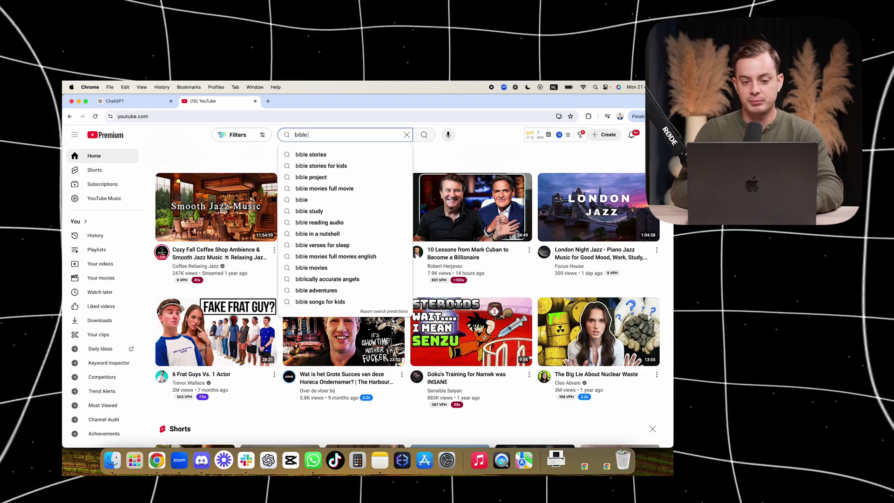
type(" stories")
key("Return")
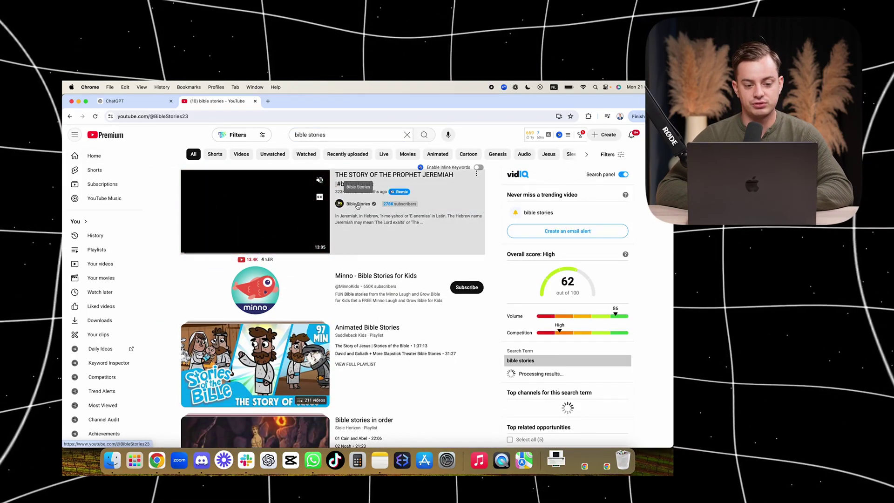
left_click(358, 198)
Step: Show the channel's videos sorted by Popular and start a region screenshot
left_click(215, 300)
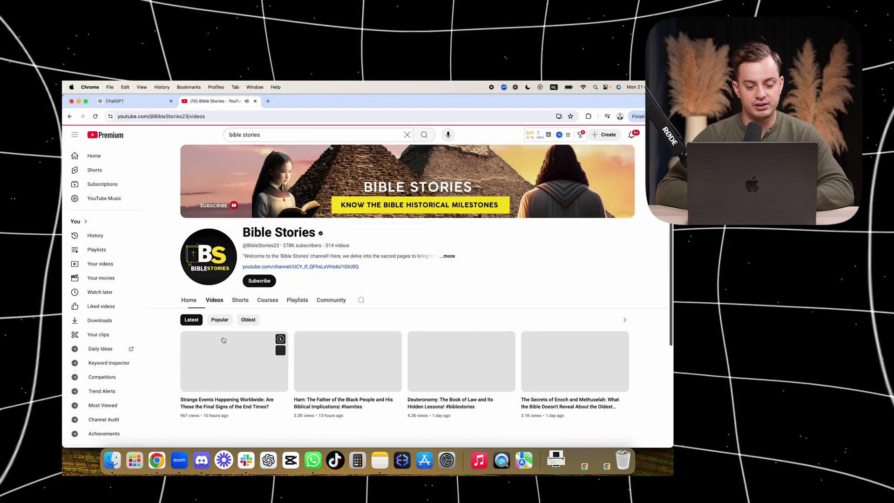
scroll(171, 342, "down", 5)
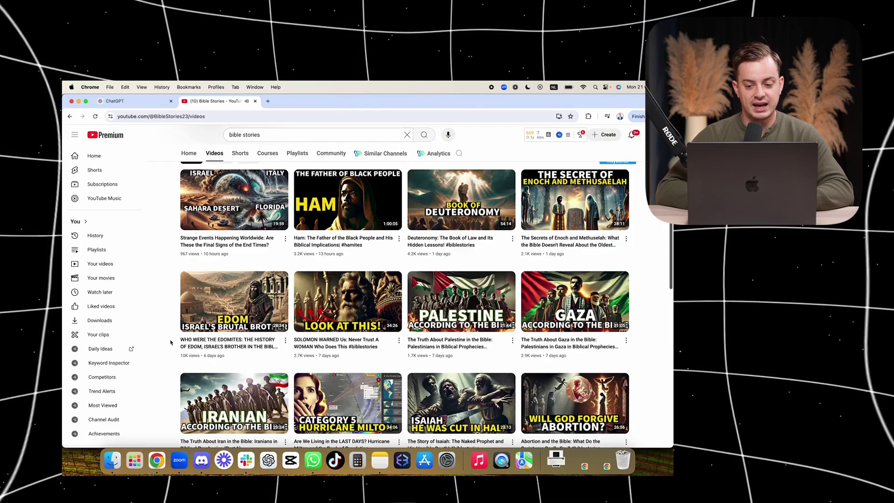
scroll(225, 274, "up", 3)
left_click(224, 272)
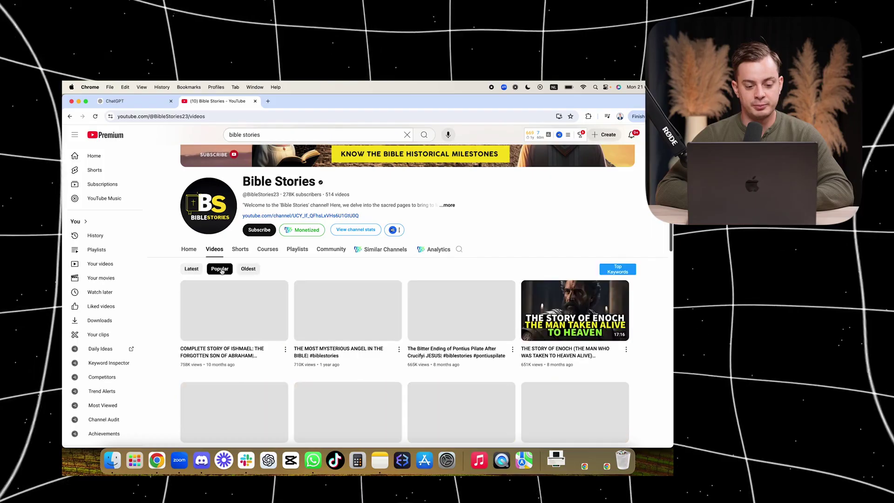
scroll(159, 324, "down", 5)
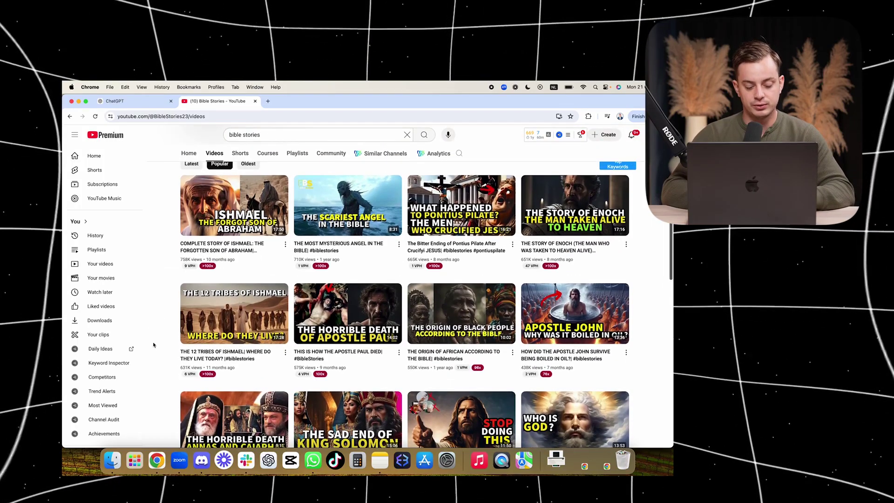
key("super+shift+4")
Step: Screenshot the first eight popular videos and attach the image to the ChatGPT message
left_click_drag(171, 170, 643, 393)
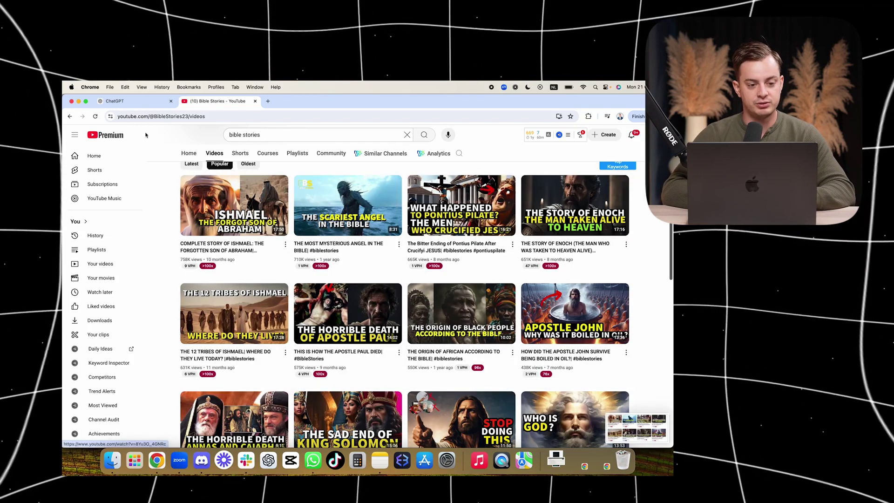
key("super+1")
left_click_drag(636, 427, 416, 249)
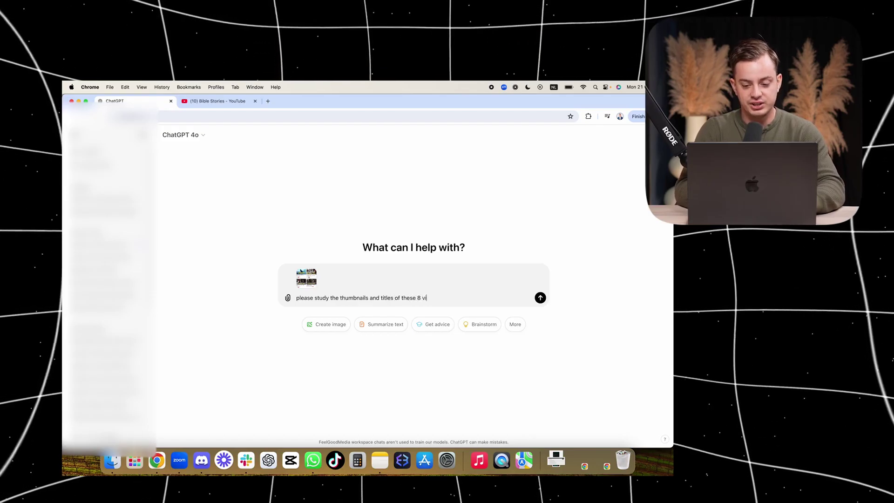
Step: Write the prompt asking for 8 similar titles, 500-character descriptions and hashtags
key("shift+Return")
type("Th")
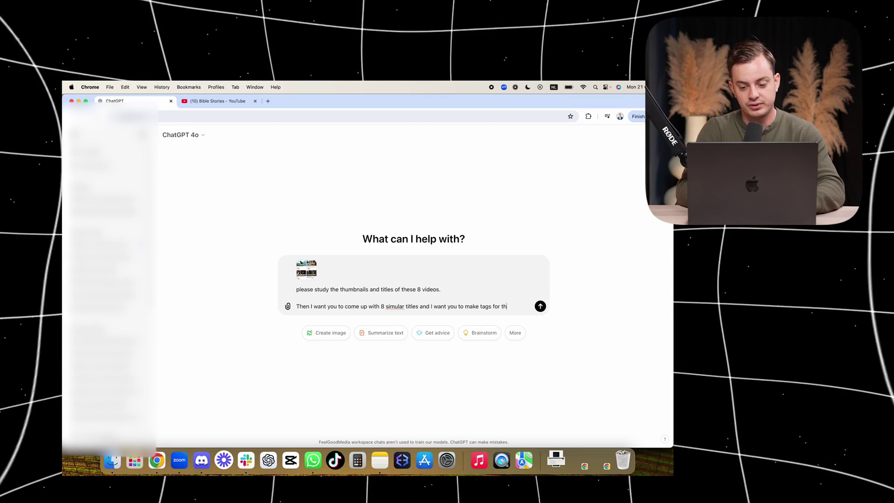
type("s e")
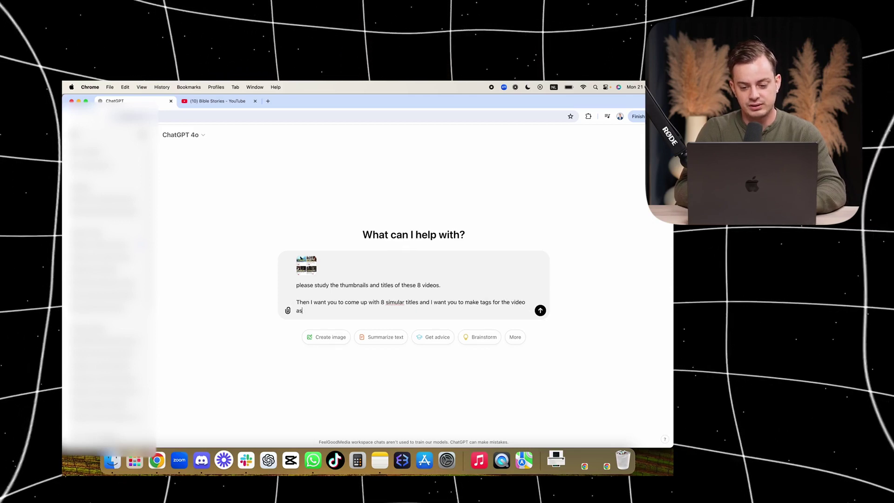
key("BackSpace")
key("BackSpace")
right_click(394, 307)
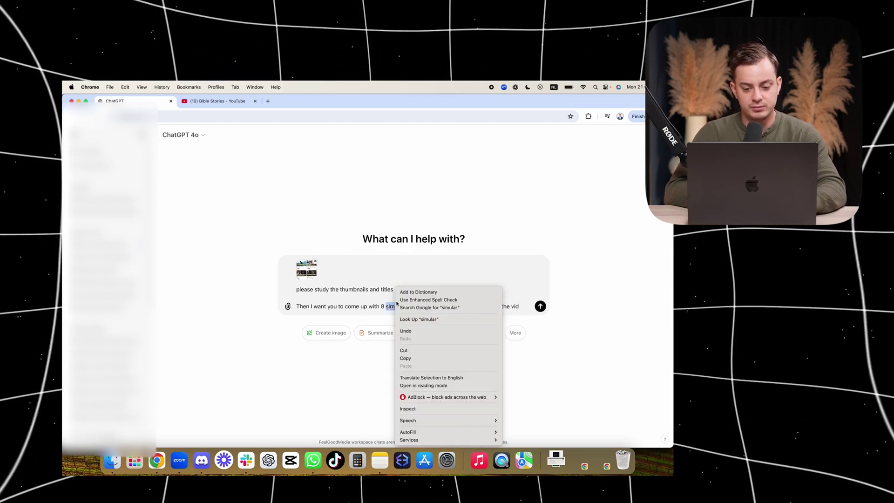
key("Escape")
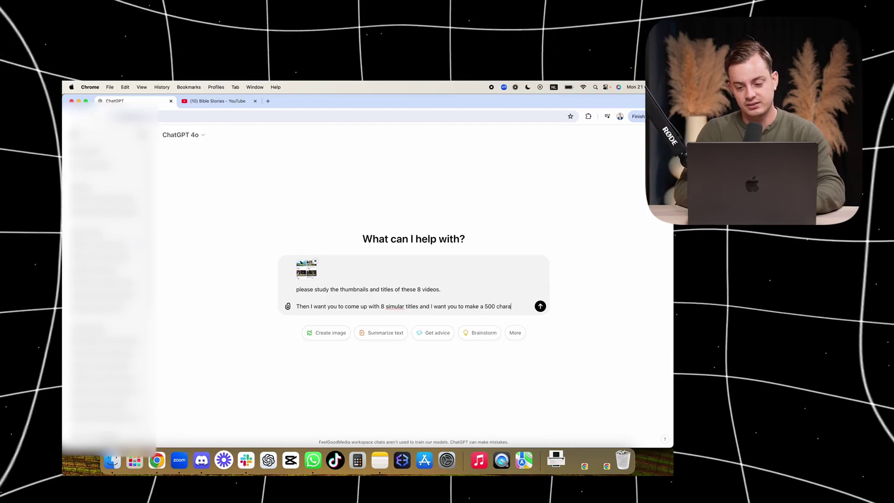
type("scription of each titles followed by hashtags related to the title that you ha")
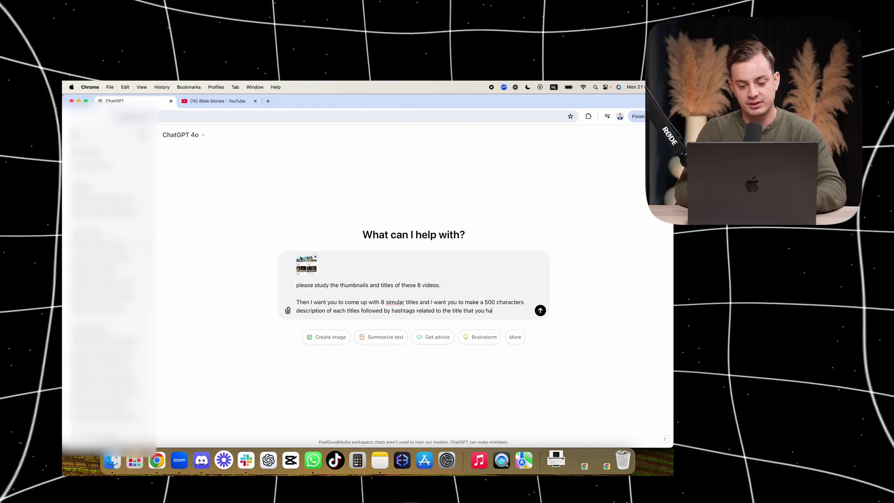
type(".")
key("shift+Return")
Step: Send the screenshot prompt and review the eight Bible titles, starting with Esau's lost birthright
type("Ple")
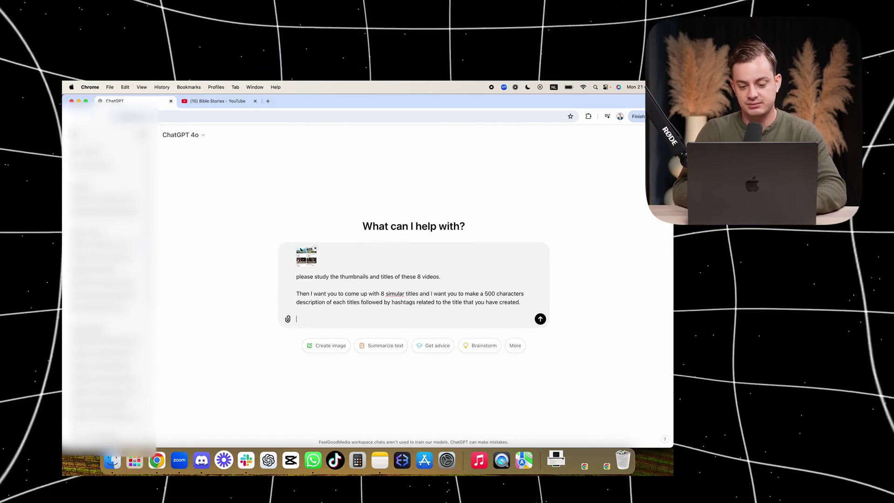
key("Return")
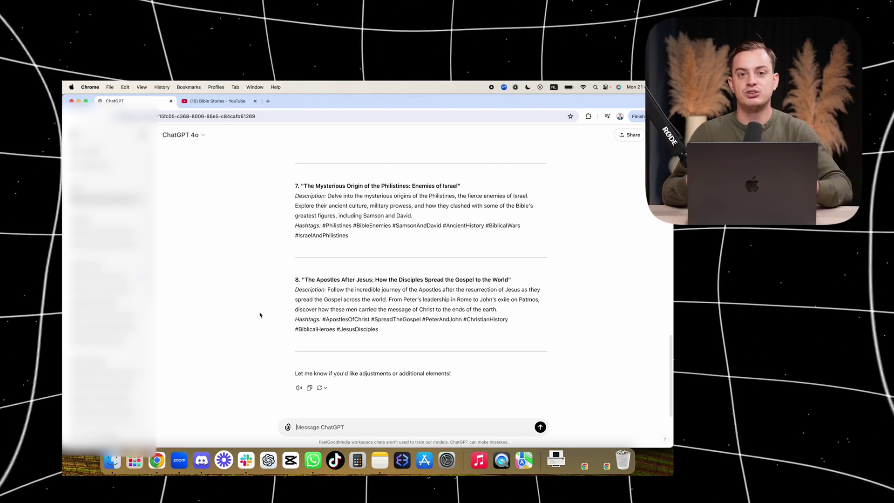
scroll(266, 293, "up", 15)
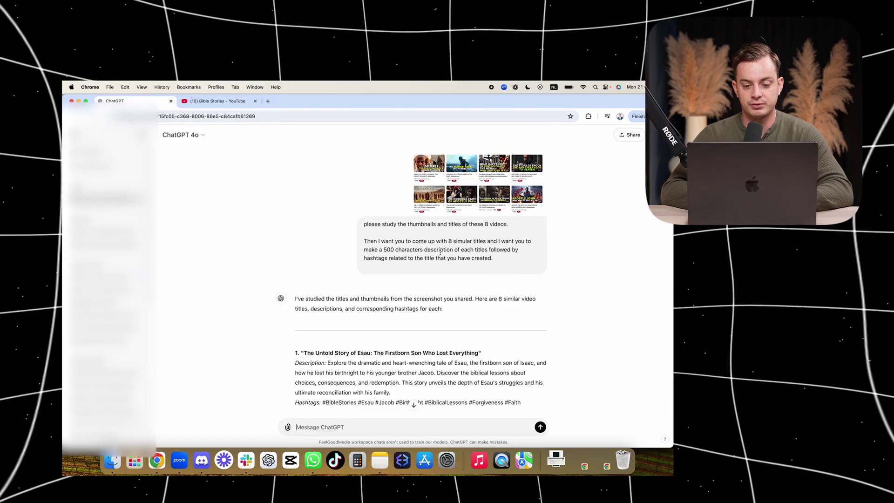
Step: Ask ChatGPT '10 most read bible stories?'
left_click(215, 101)
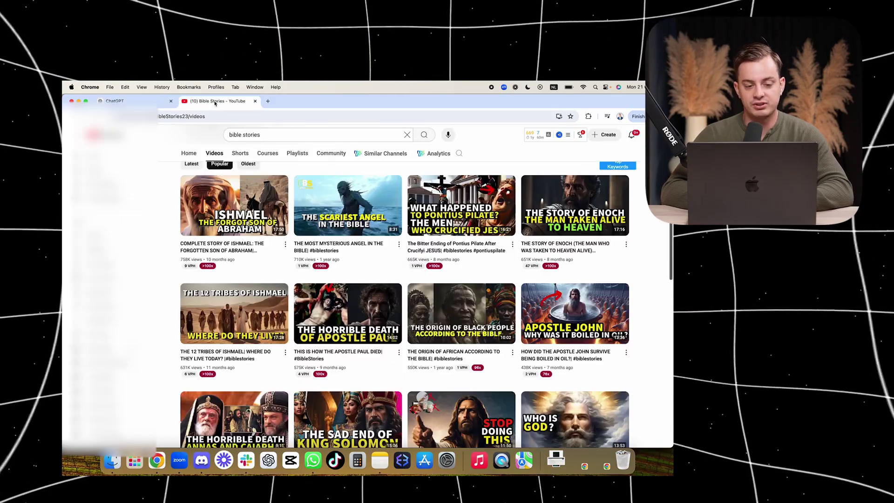
left_click(126, 101)
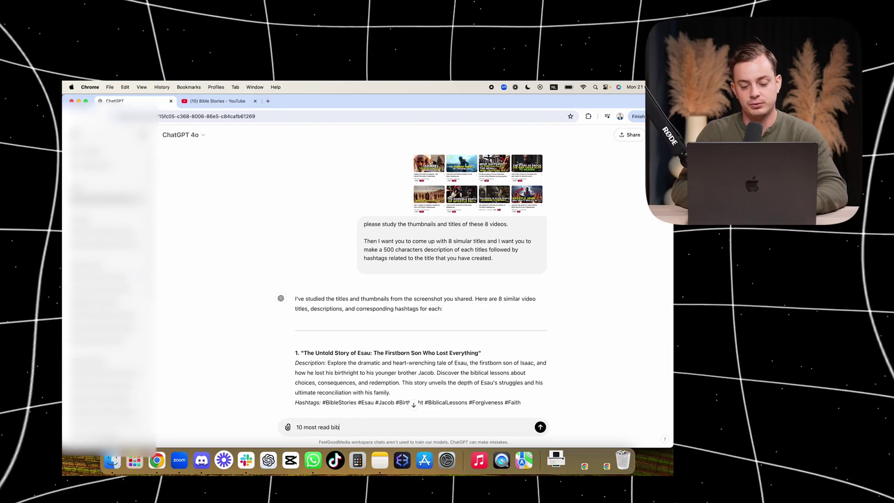
type("es?")
key("Return")
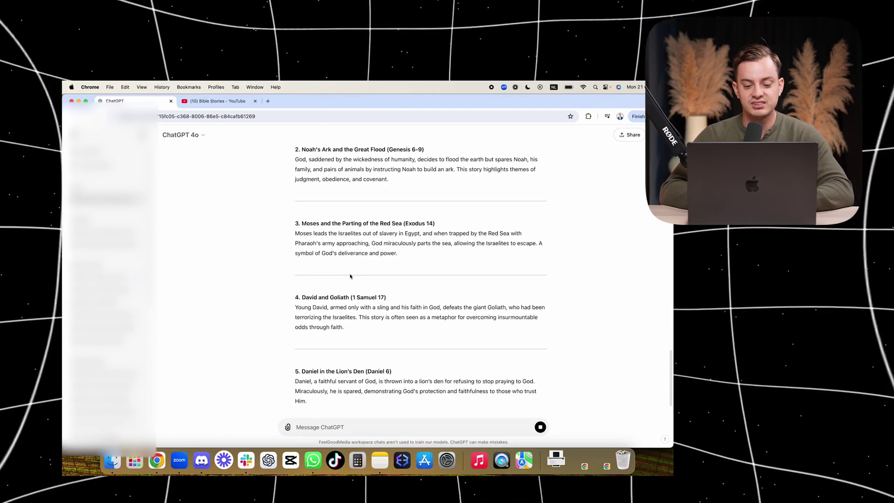
Step: Read through the ten story summaries, highlighting stories 9 and 10
scroll(399, 264, "up", 5)
scroll(399, 264, "up", 1)
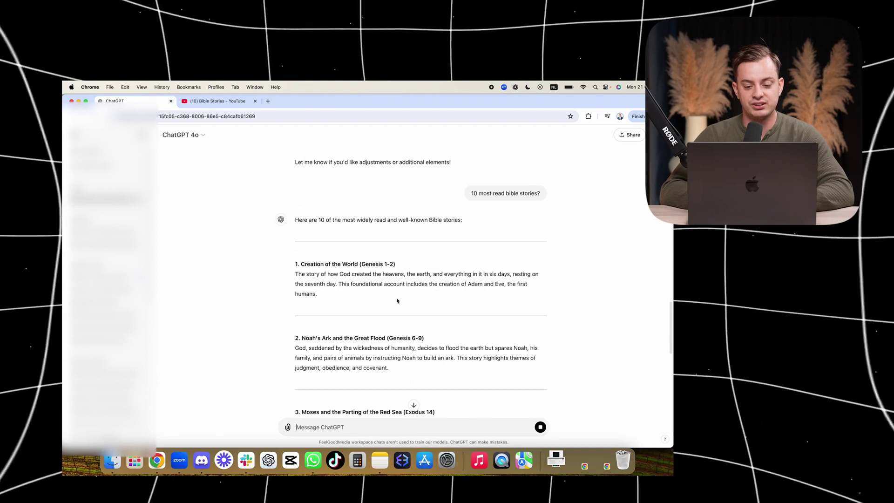
scroll(421, 261, "down", 5)
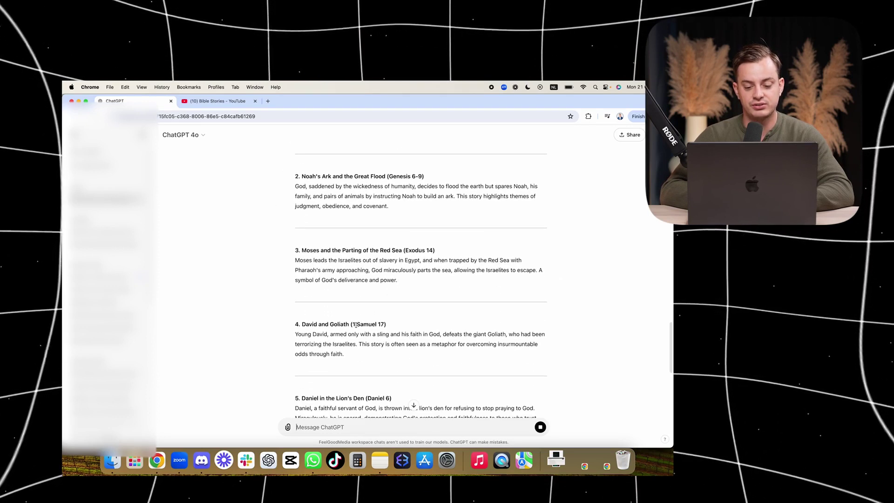
scroll(405, 270, "down", 4)
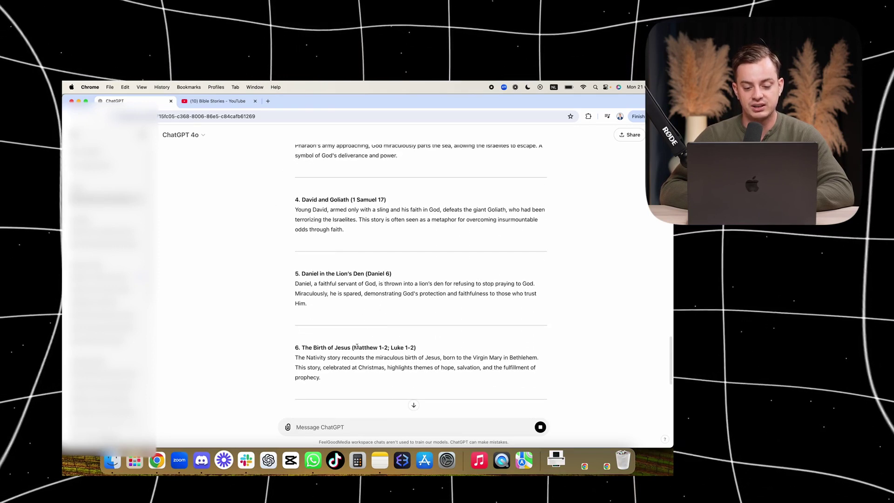
scroll(387, 280, "down", 7)
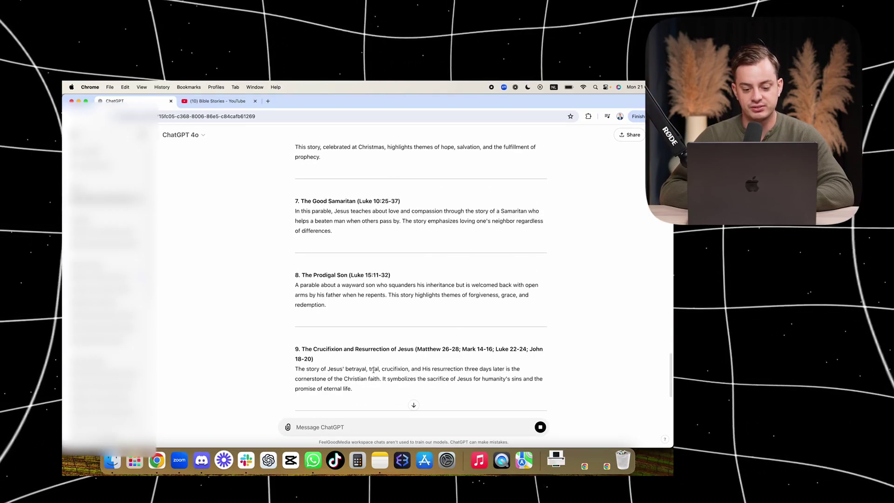
scroll(362, 246, "down", 5)
mouse_move(385, 227)
left_mouse_down()
mouse_move(266, 200)
mouse_move(386, 227)
left_mouse_up()
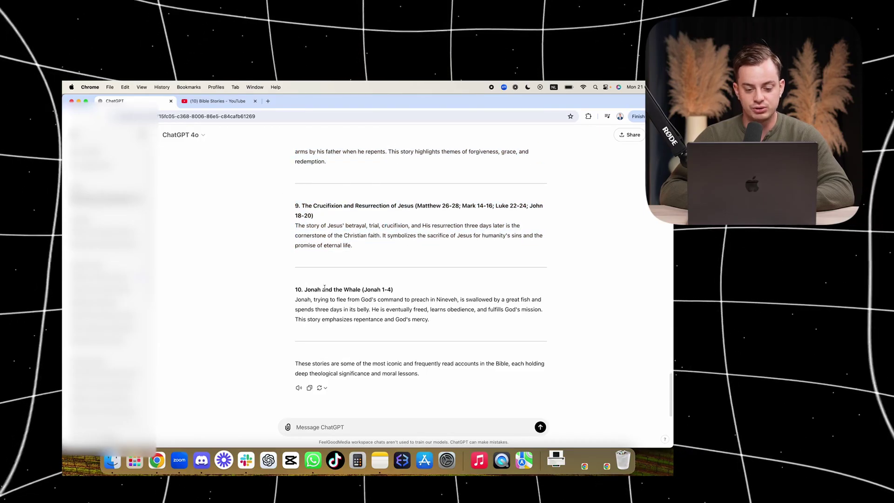
mouse_move(430, 320)
left_mouse_down()
mouse_move(269, 291)
mouse_move(425, 319)
left_mouse_up()
scroll(425, 319, "up", 3)
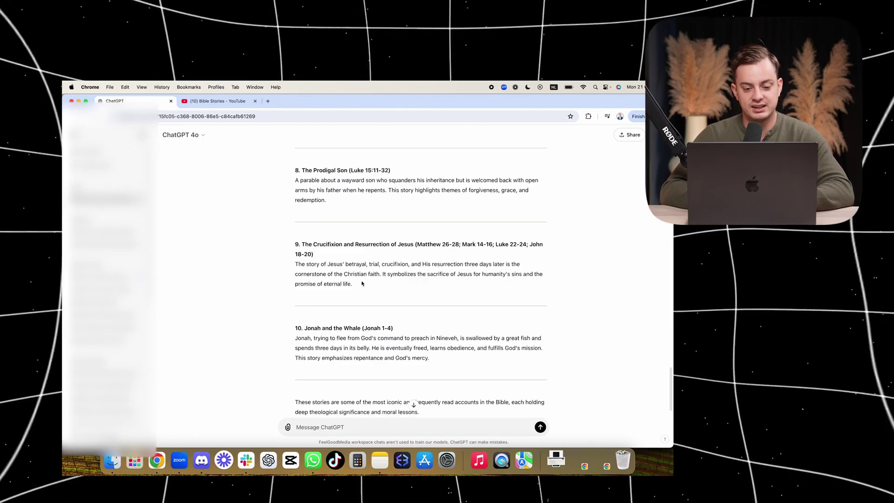
left_click_drag(363, 284, 295, 241)
left_click(296, 241)
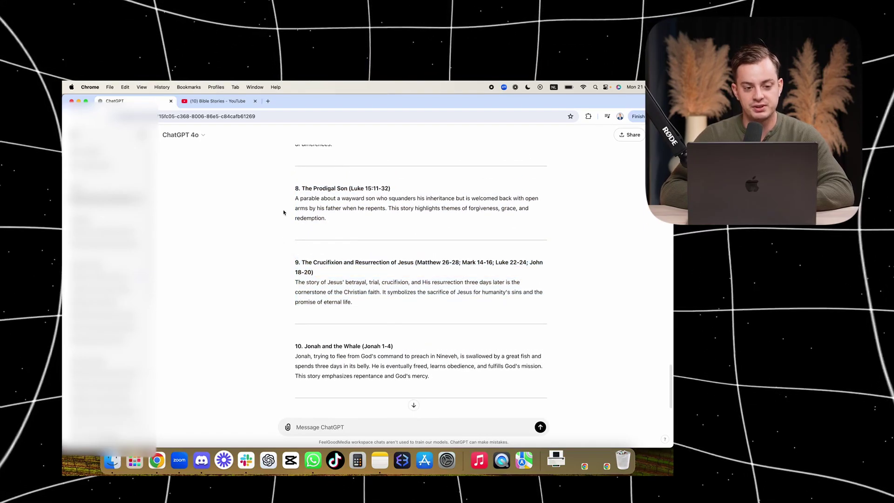
scroll(285, 212, "up", 10)
Step: Search YouTube for 'hoopflix' and show the HoopFlix channel's videos
key("ctrl+Tab")
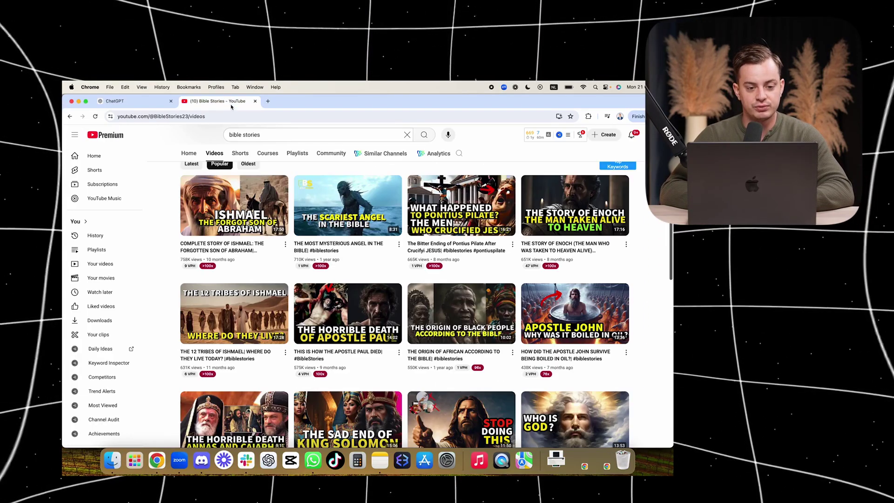
left_click(291, 134)
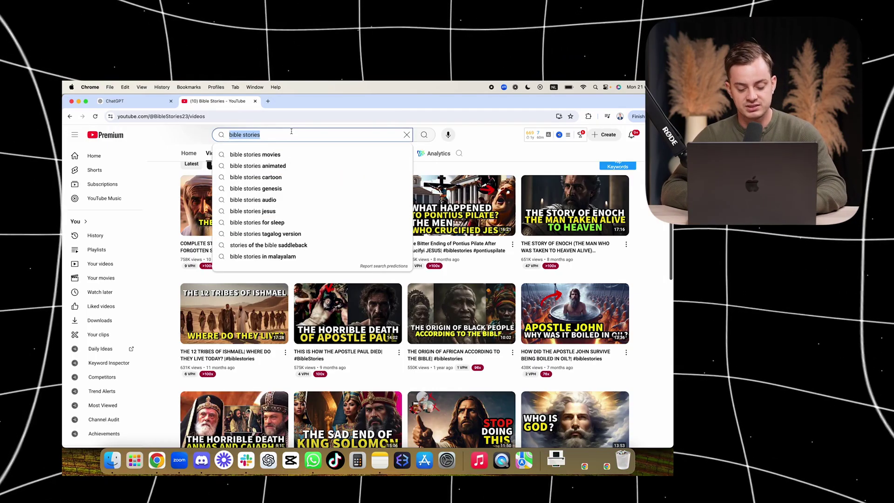
type("hoopfli")
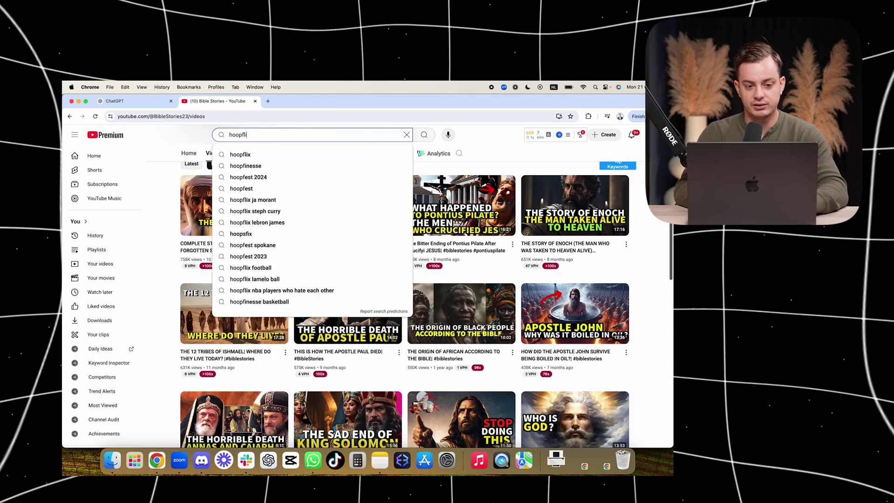
type("x")
key("Return")
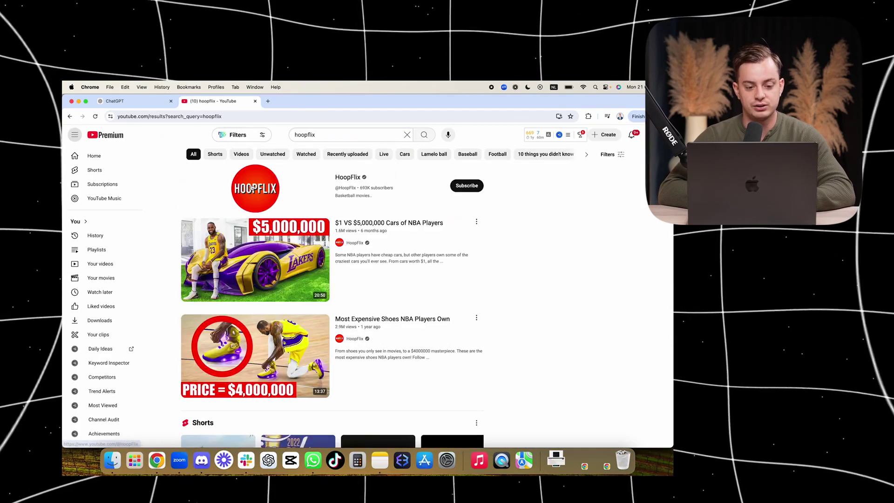
left_click(214, 176)
left_click(215, 300)
Step: Screenshot the HoopFlix thumbnail grid and drop it into the ChatGPT message box
scroll(196, 326, "down", 3)
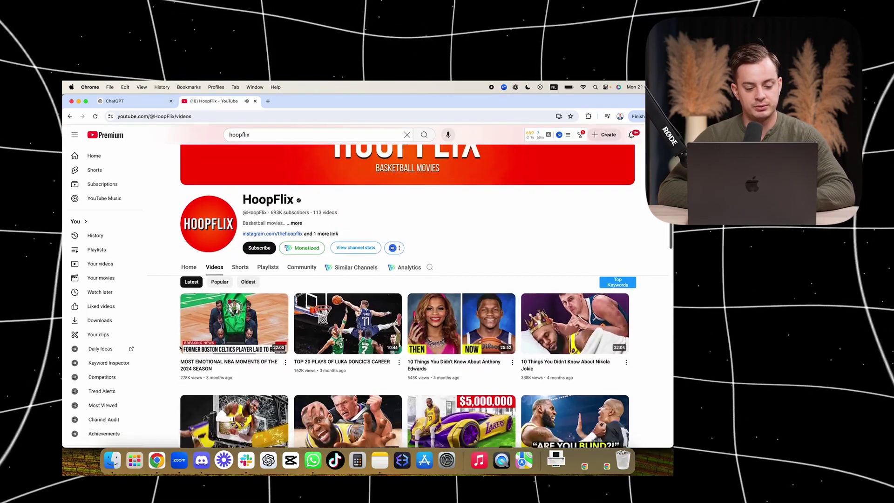
scroll(174, 341, "down", 2)
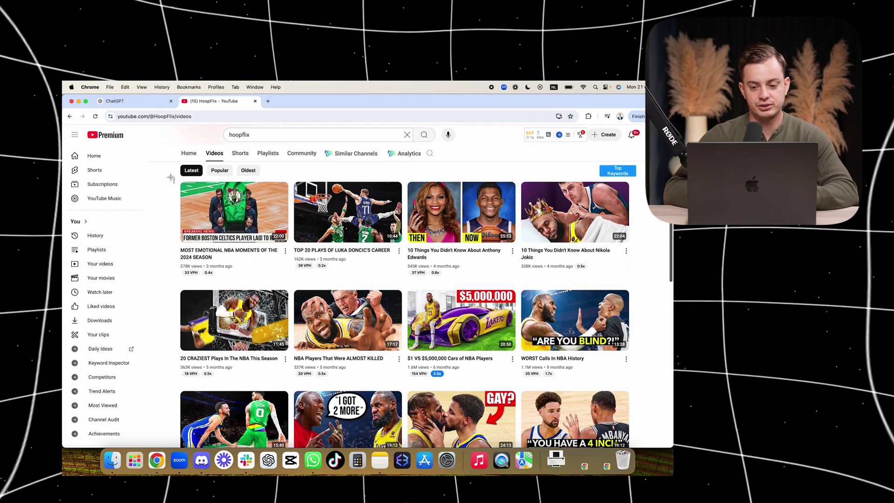
left_click_drag(170, 177, 639, 386)
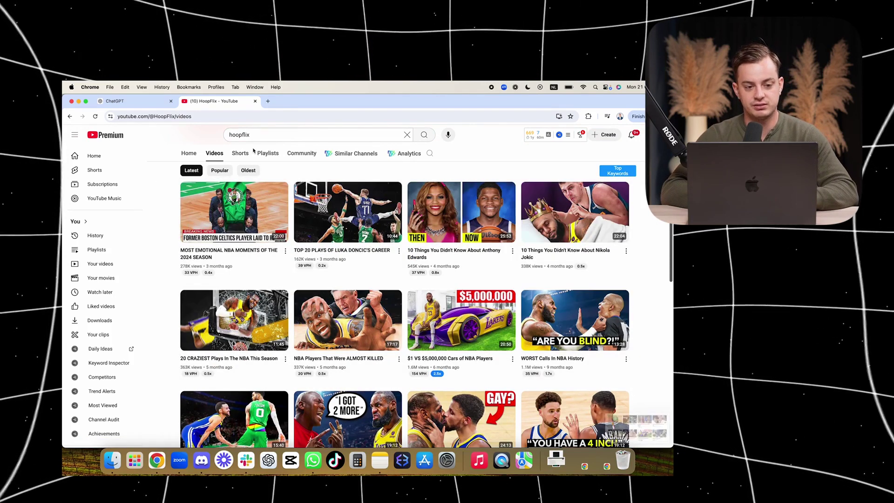
key("super+1")
left_click_drag(635, 426, 410, 419)
scroll(432, 239, "up", 10)
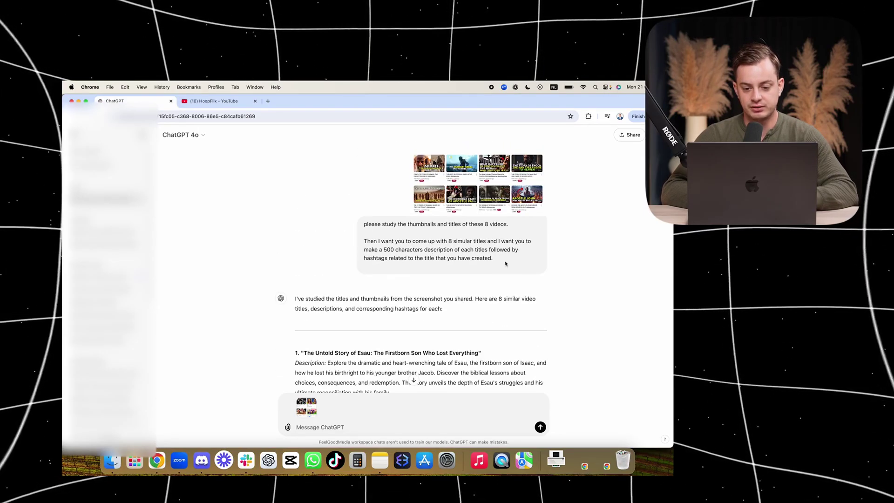
Step: Copy the first thumbnail prompt and send it again with the HoopFlix screenshot for NBA titles
triple_click(506, 263)
key("super+c")
left_click(353, 426)
key("super+v")
key("Return")
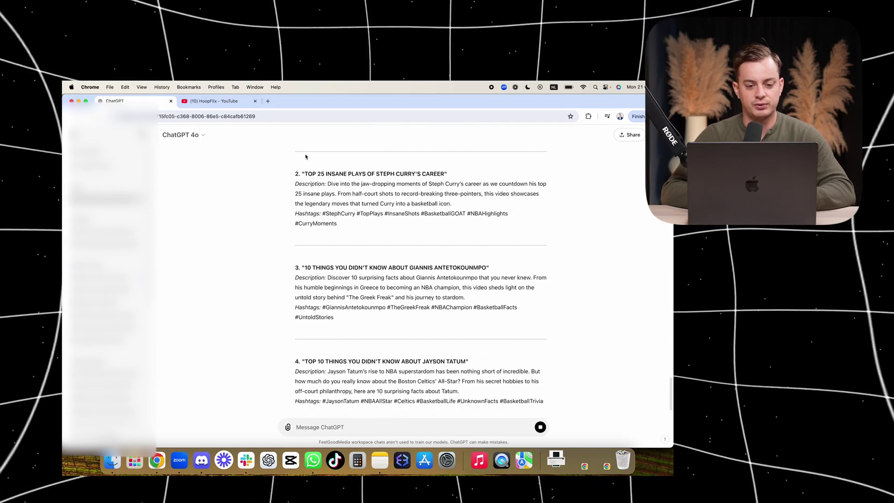
scroll(334, 208, "up", 5)
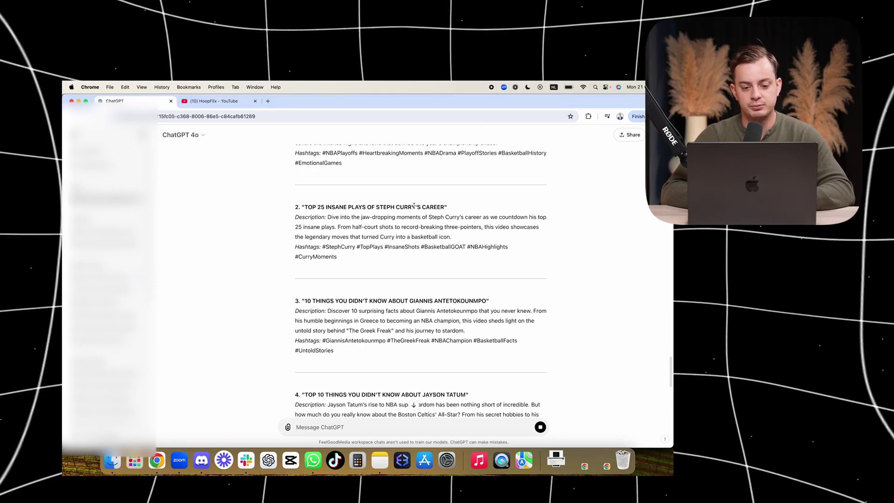
left_click_drag(415, 207, 305, 206)
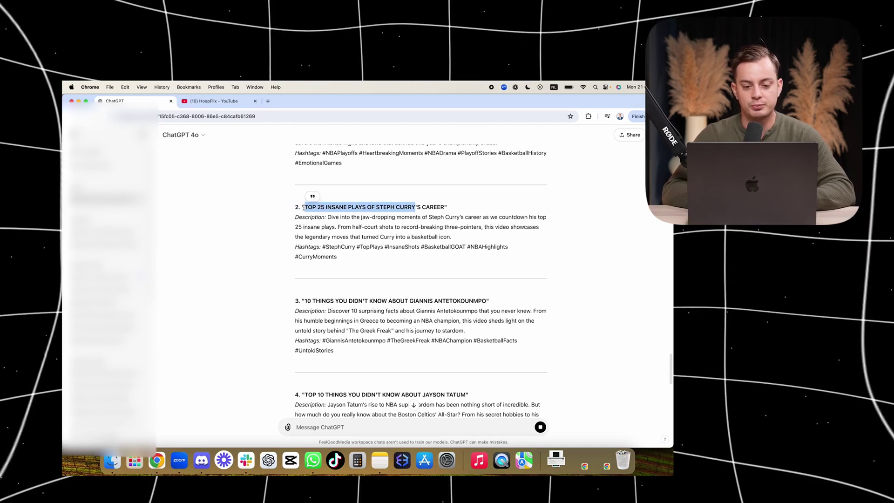
left_click(368, 234)
scroll(329, 209, "down", 3)
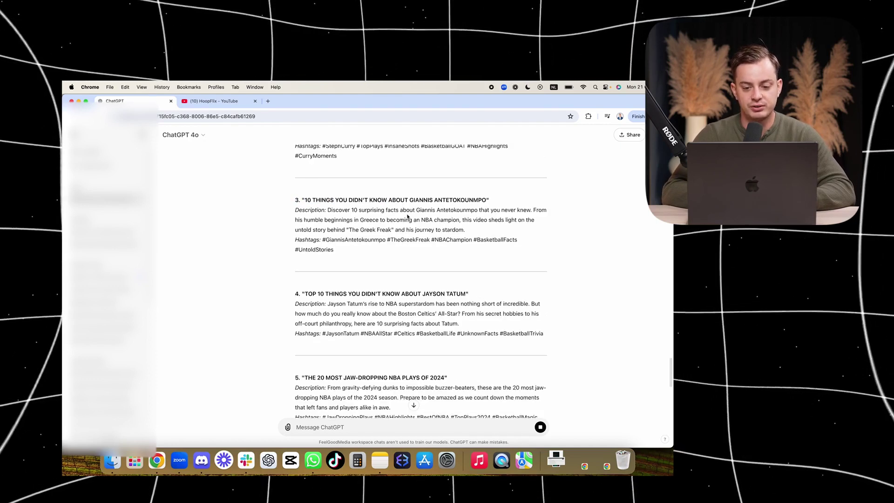
left_click_drag(485, 200, 410, 201)
left_click(316, 201)
left_click_drag(315, 202, 384, 200)
left_click(352, 199)
left_click(384, 201)
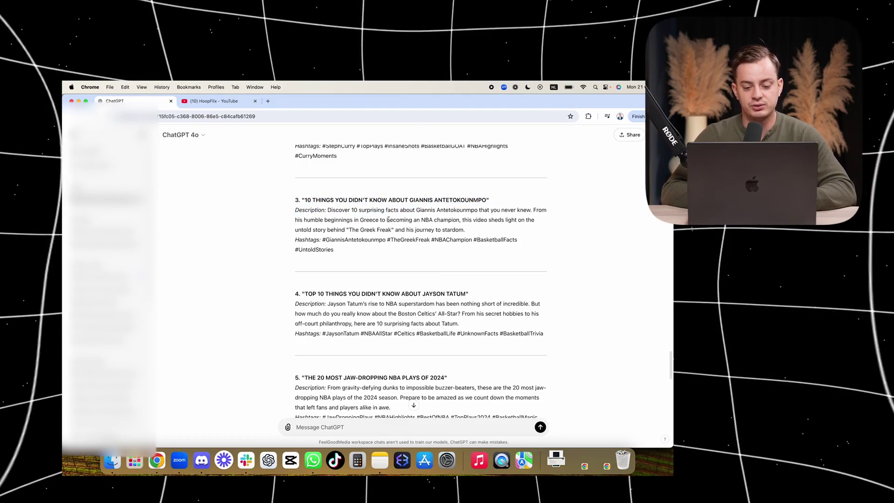
scroll(388, 219, "down", 4)
scroll(388, 219, "down", 1)
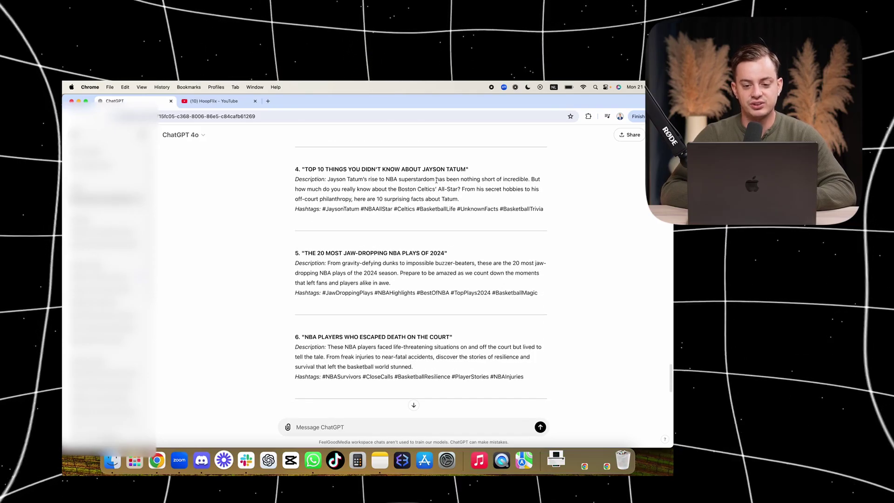
scroll(386, 215, "down", 2)
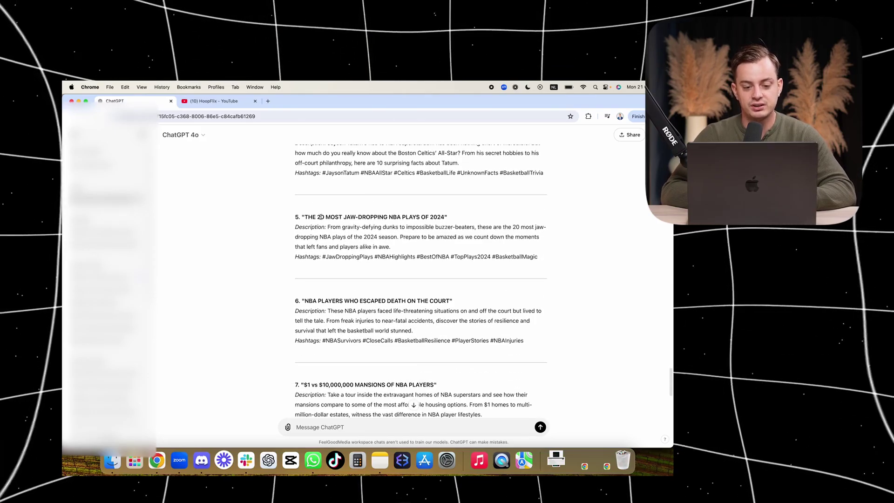
left_click_drag(317, 217, 303, 217)
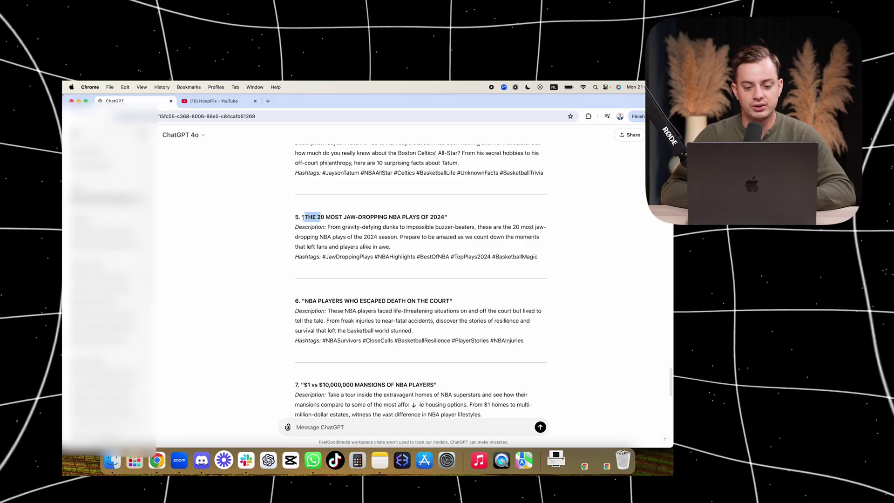
left_click(321, 217)
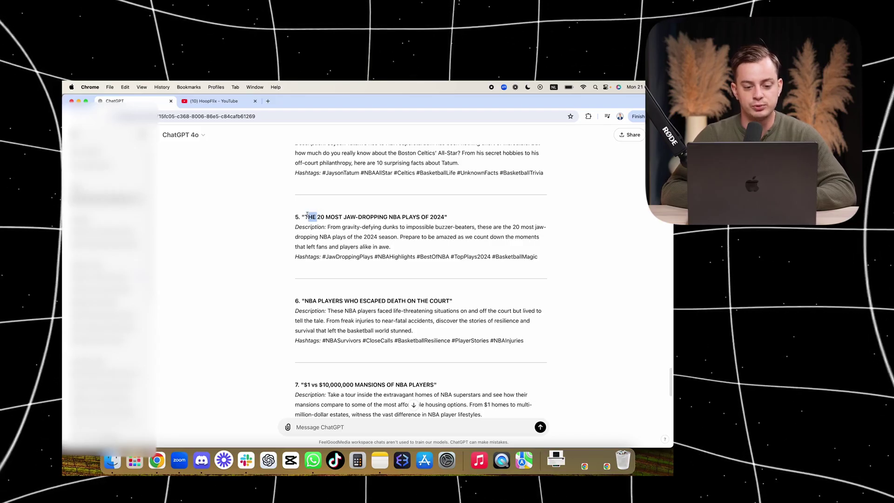
left_click(323, 218)
left_click_drag(316, 217, 453, 219)
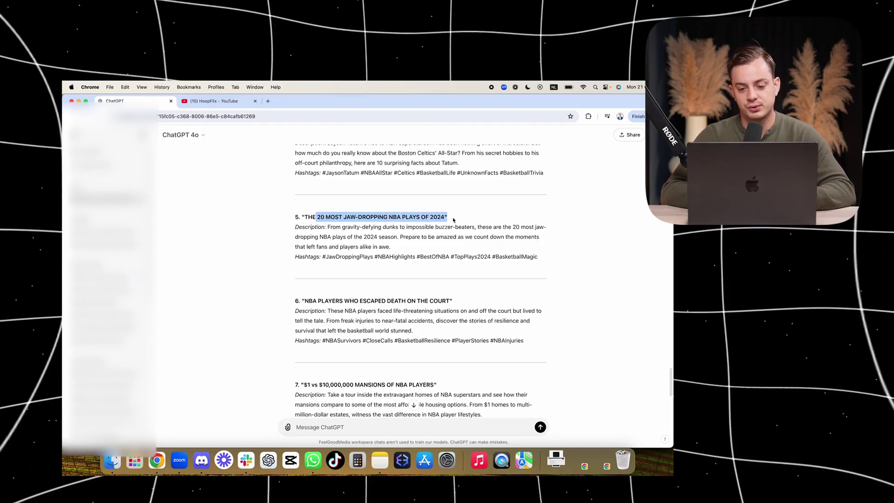
left_click_drag(317, 217, 455, 216)
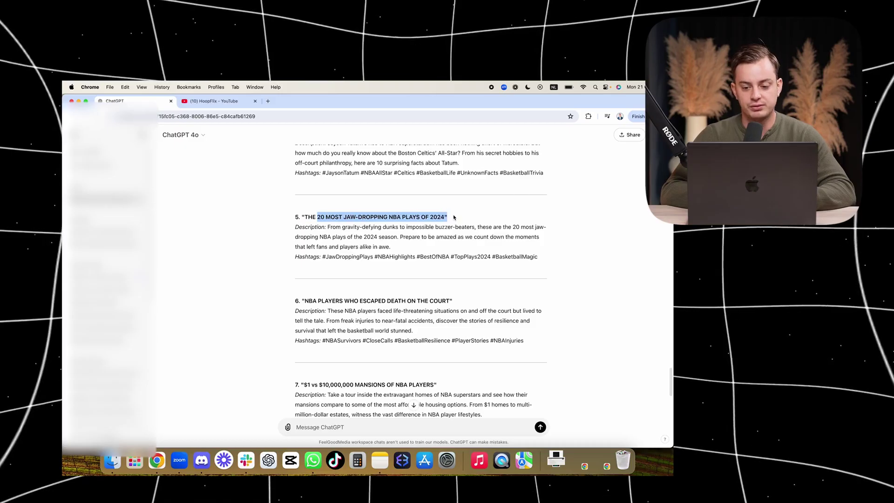
left_click(454, 227)
scroll(454, 227, "down", 5)
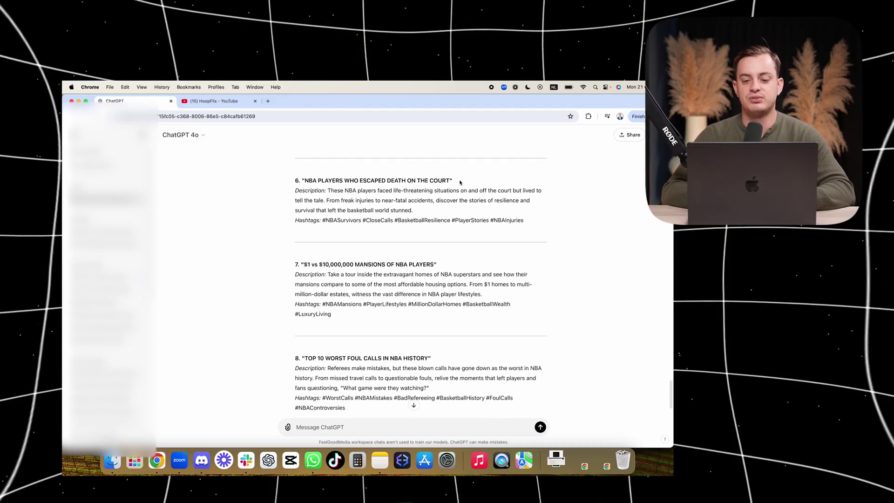
left_click_drag(460, 183, 301, 182)
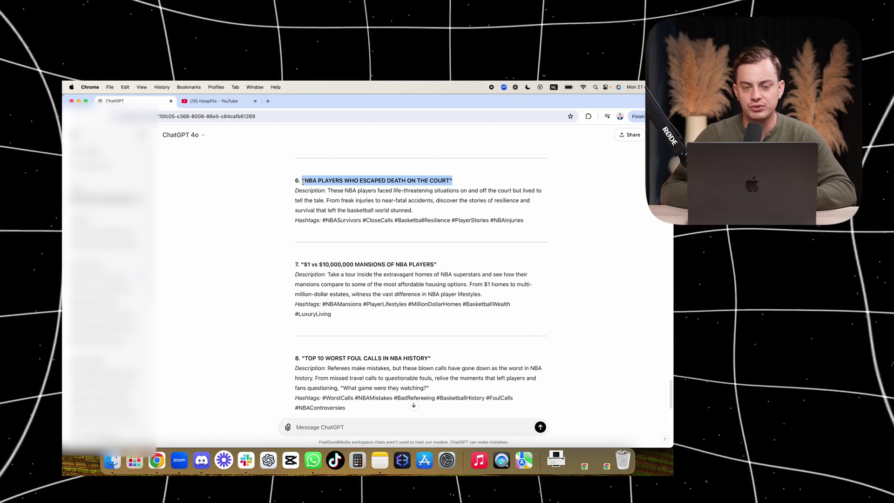
left_click(319, 179)
triple_click(303, 179)
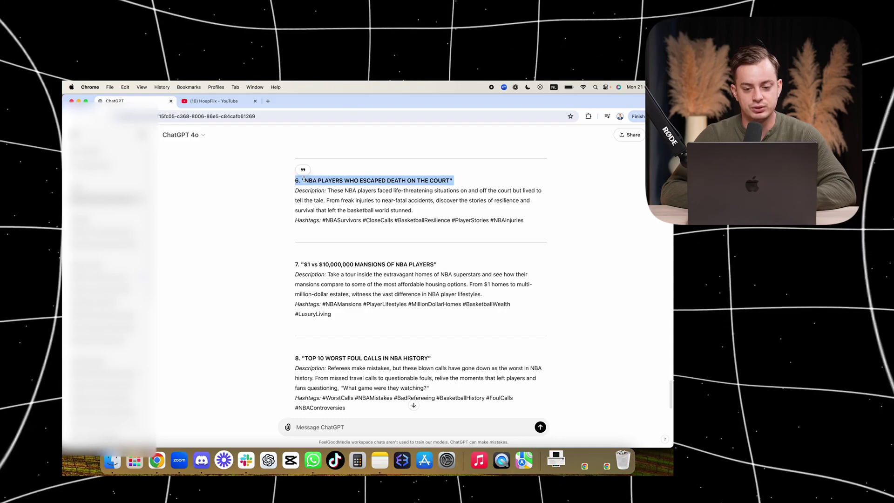
left_click(280, 255)
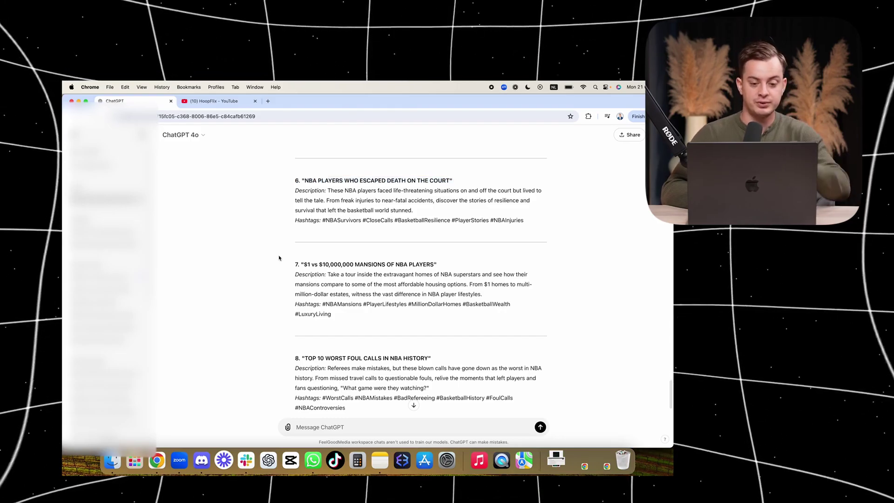
scroll(288, 260, "down", 3)
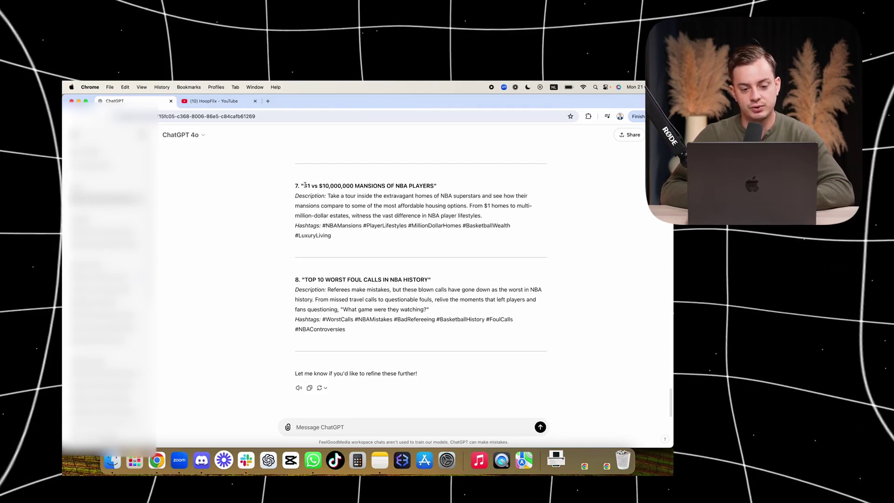
left_click_drag(303, 185, 461, 187)
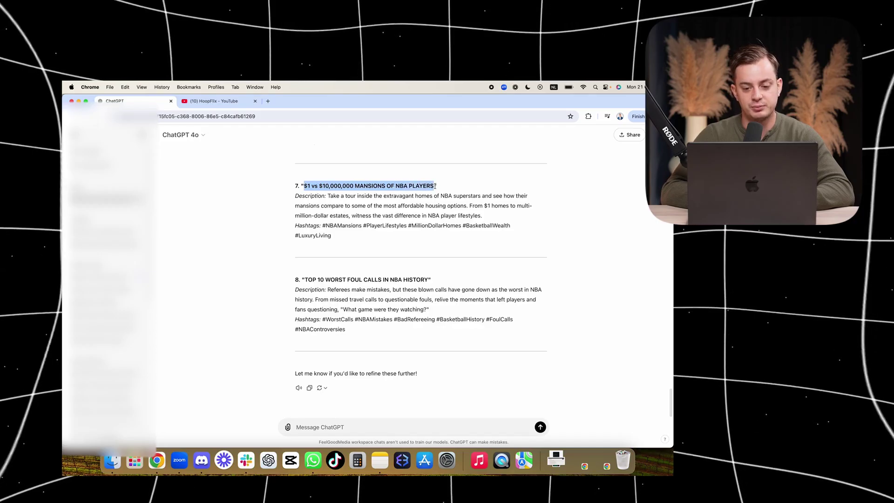
left_click(467, 188)
left_click_drag(332, 236, 295, 185)
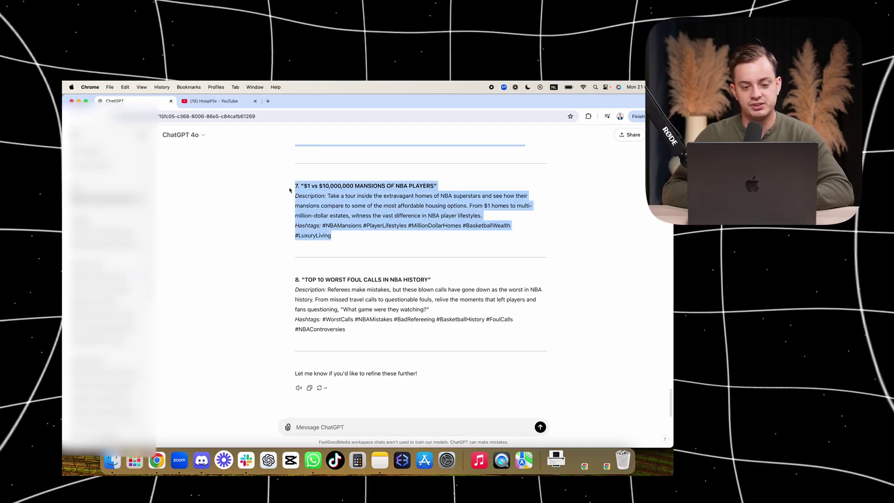
left_click(294, 189)
left_click_drag(317, 280, 429, 281)
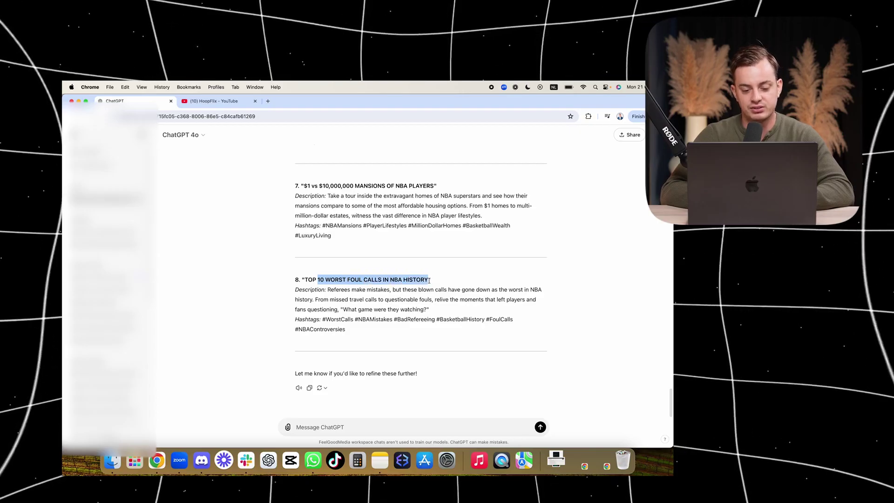
left_click(320, 279)
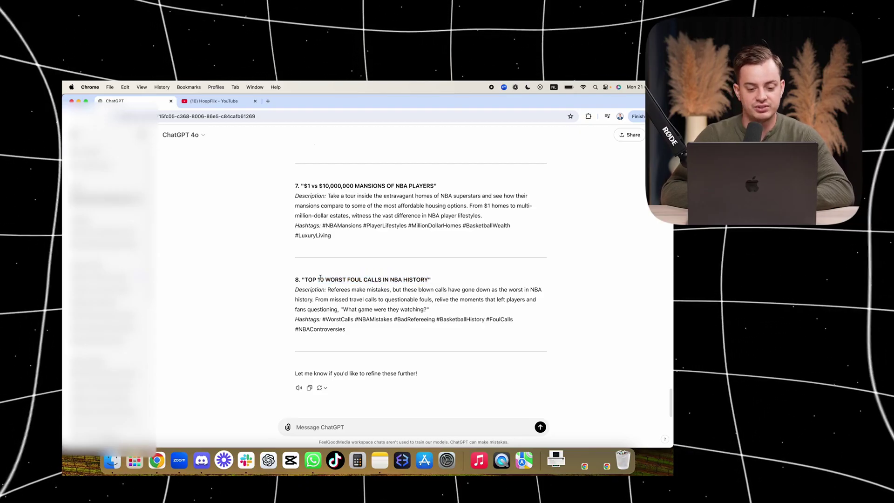
left_click_drag(318, 280, 297, 278)
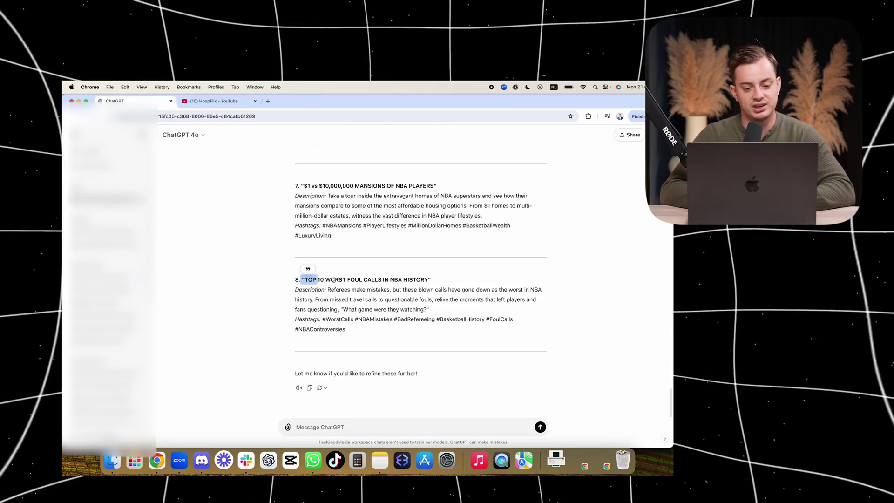
left_click_drag(318, 279, 439, 287)
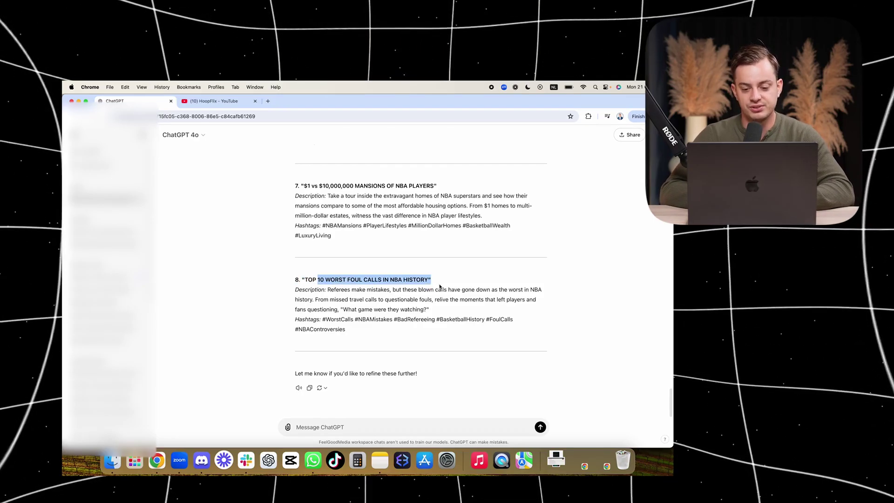
left_click(290, 256)
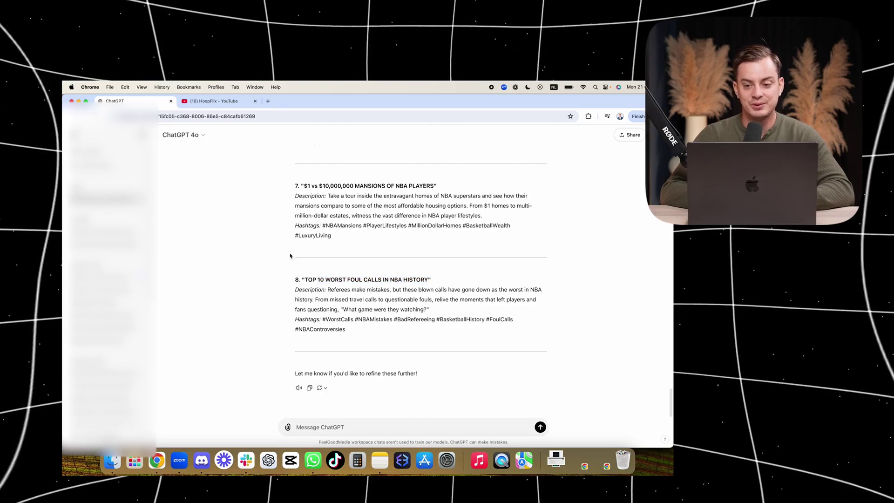